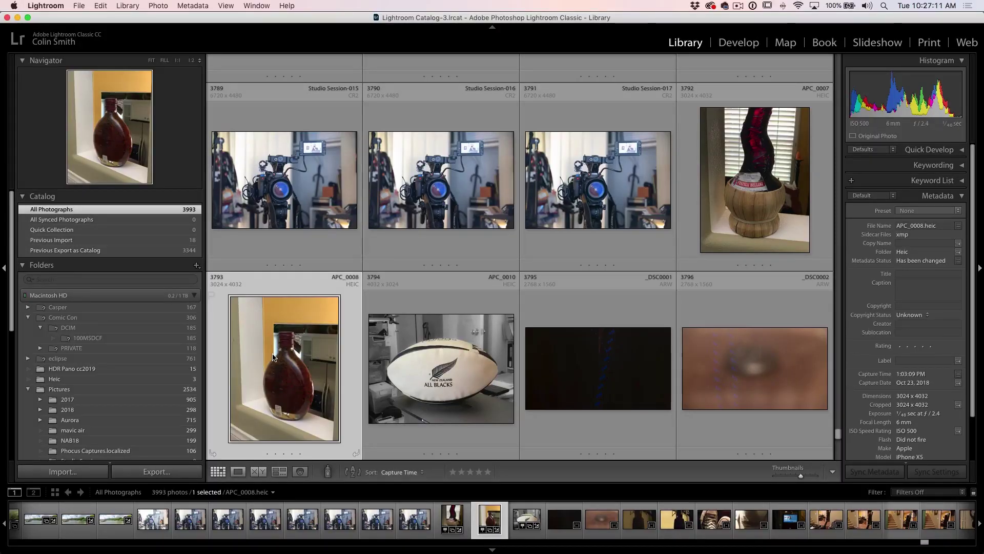
Open APC_0008.heic in Develop and place a tiny 1.0-size, +1.00 exposure brush pin near the top-right corner.
double_click(307, 359)
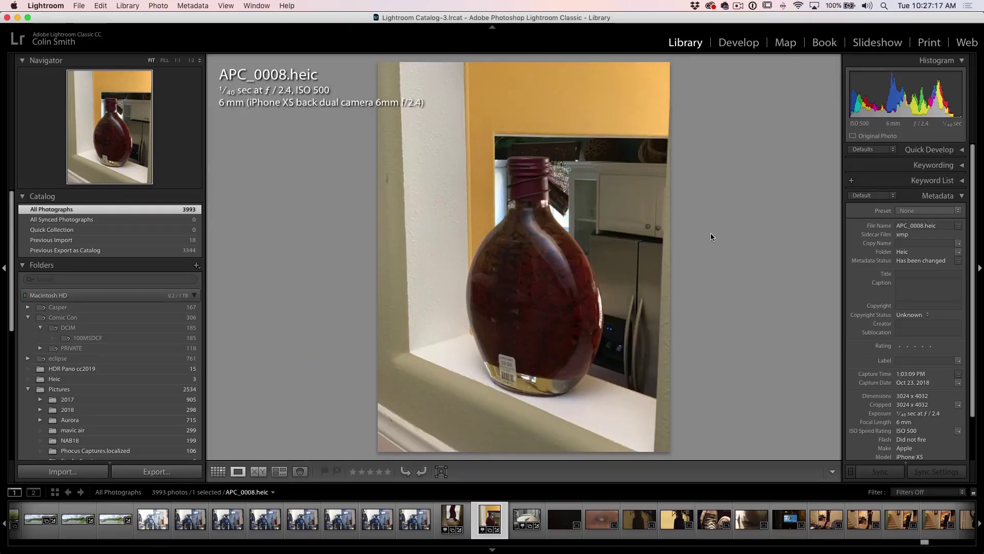
left_click(736, 44)
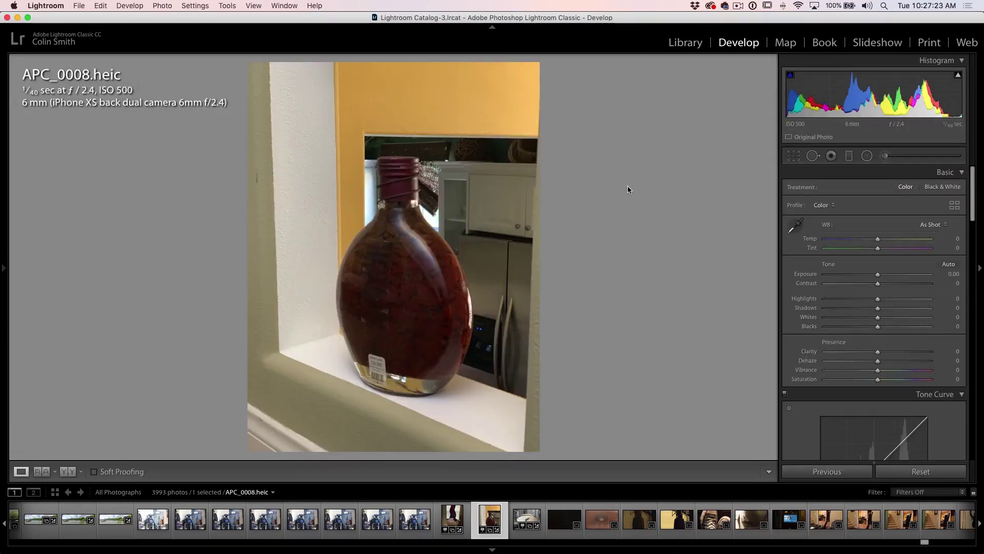
left_click(886, 157)
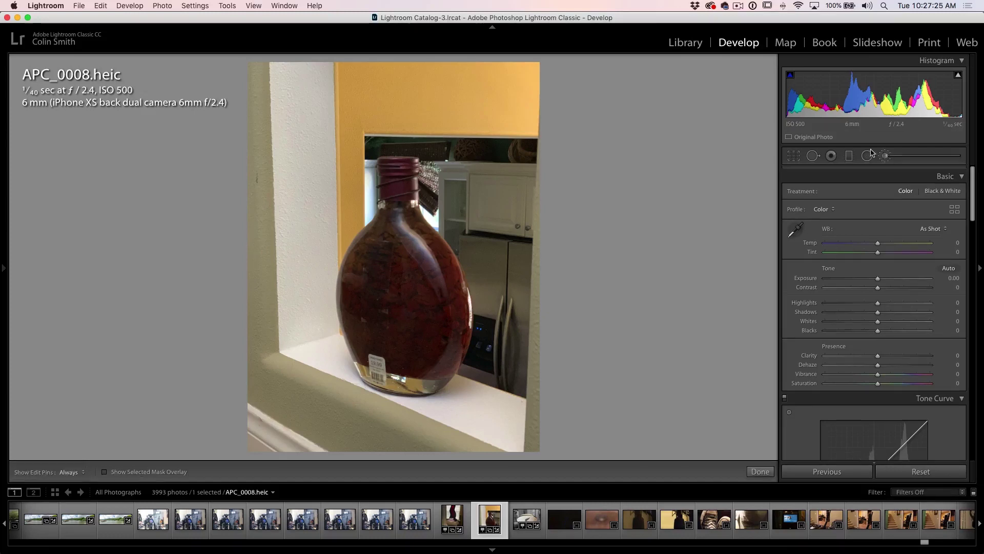
key("bracketleft")
key("bracketleft")
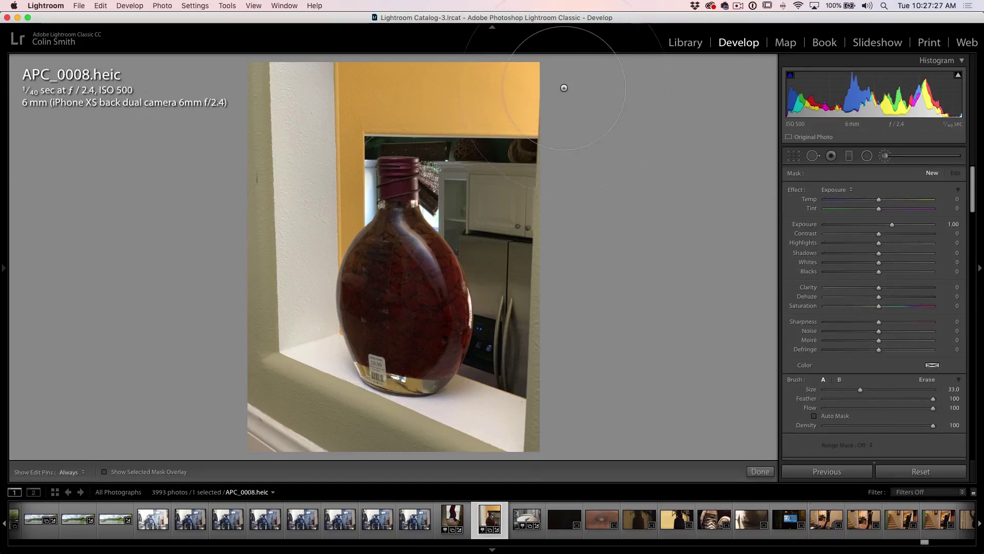
key("bracketleft")
key("bracketleft")
key("bracketleft")
key("bracketleft")
key("bracketleft")
key("bracketleft")
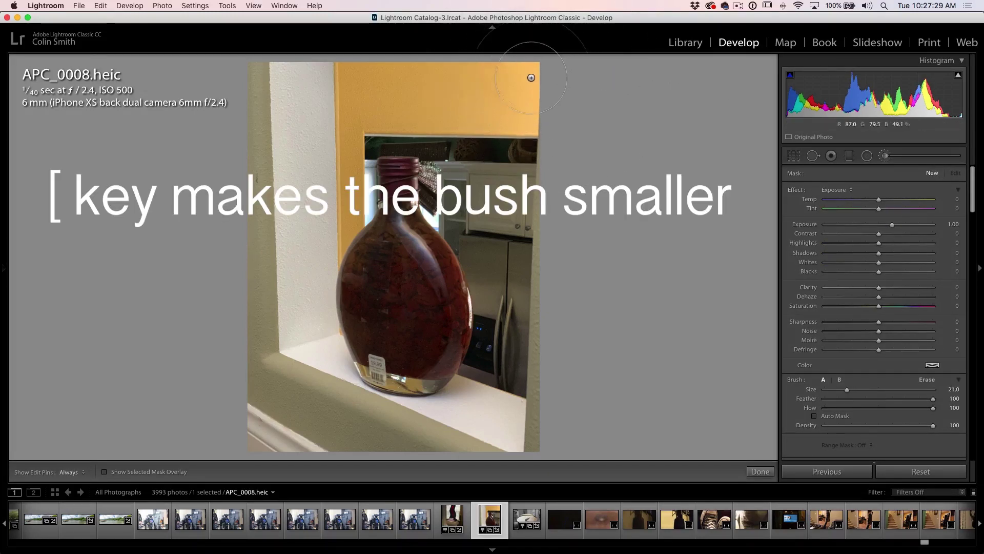
key("bracketleft")
key("bracketleft")
key("bracketleft")
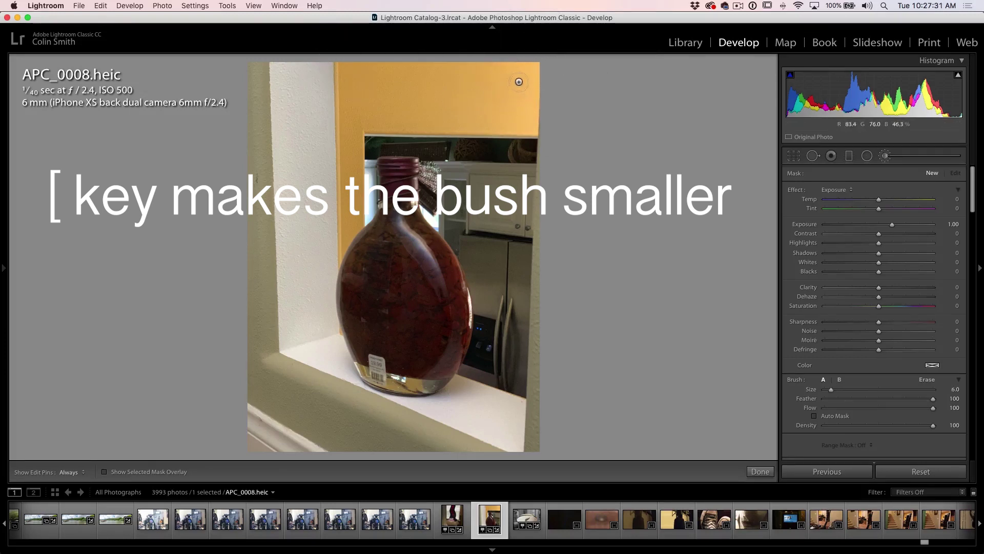
left_click(530, 73)
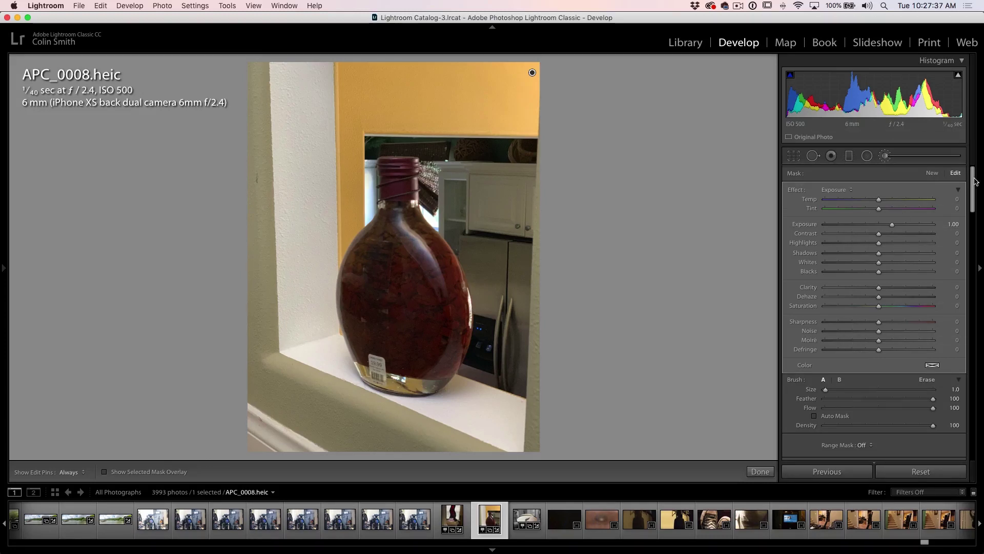
left_click_drag(975, 181, 977, 196)
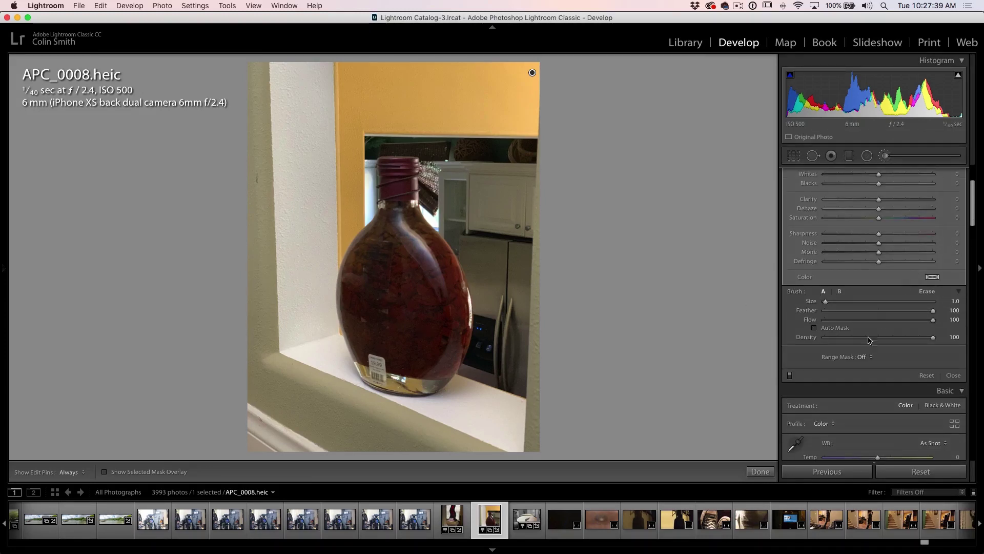
Set the brush's Range Mask to Depth and show the grayscale depth mask.
left_click(864, 357)
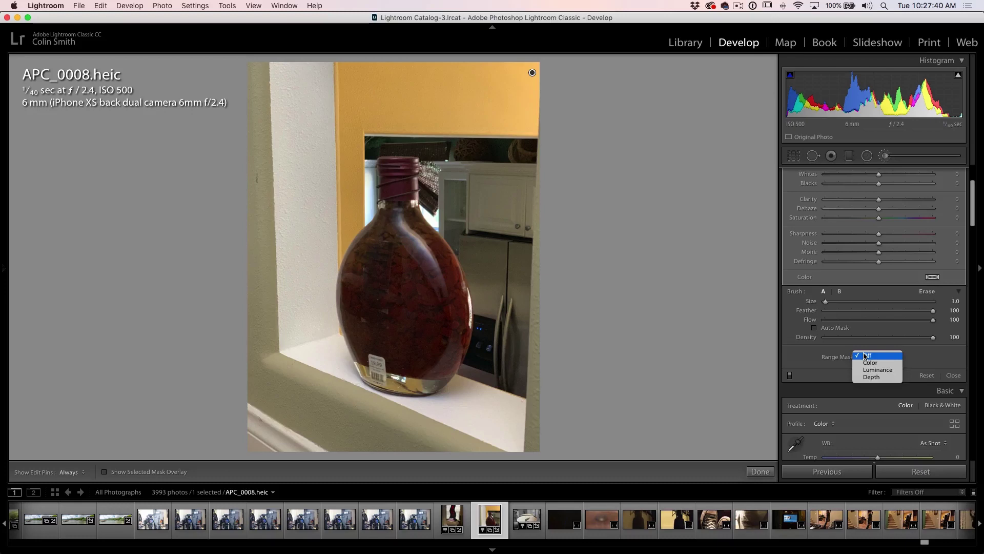
left_click(870, 378)
left_click(848, 375)
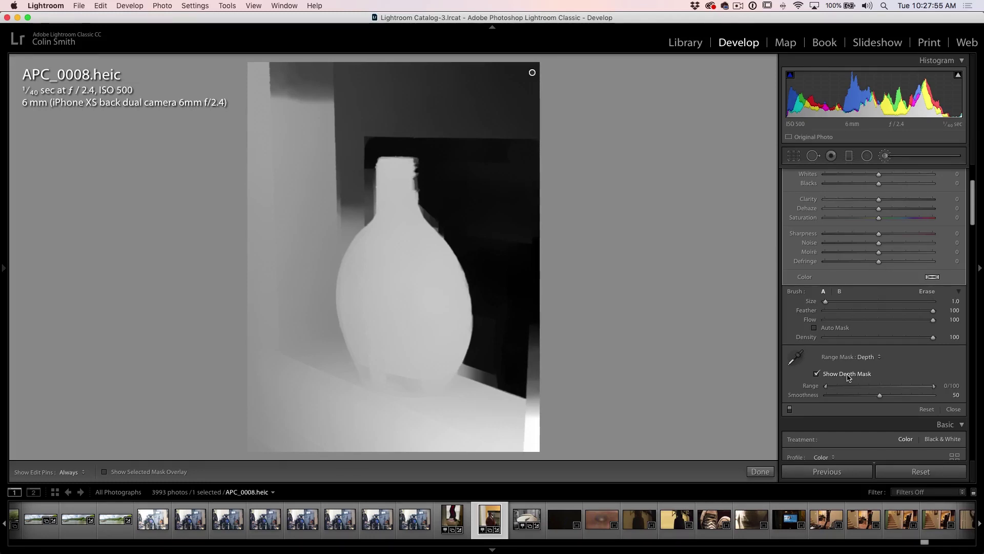
Capture a Cmd+Shift+4 screenshot of the grayscale depth map, then clear the brush adjustment.
key("shift")
left_click_drag(249, 64, 539, 452)
left_click(920, 471)
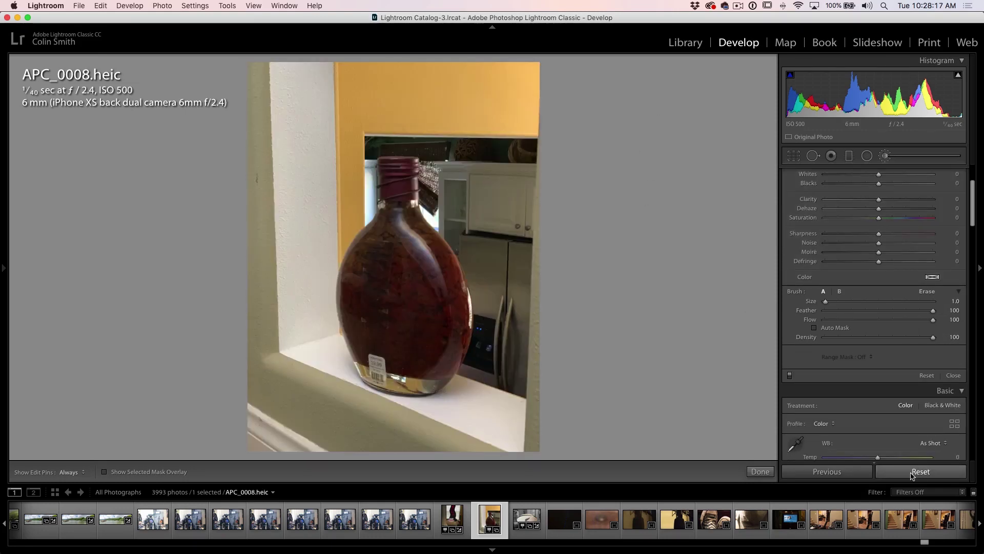
Send the bottle photo to Adobe Photoshop CC 2019 with Edit In.
right_click(446, 157)
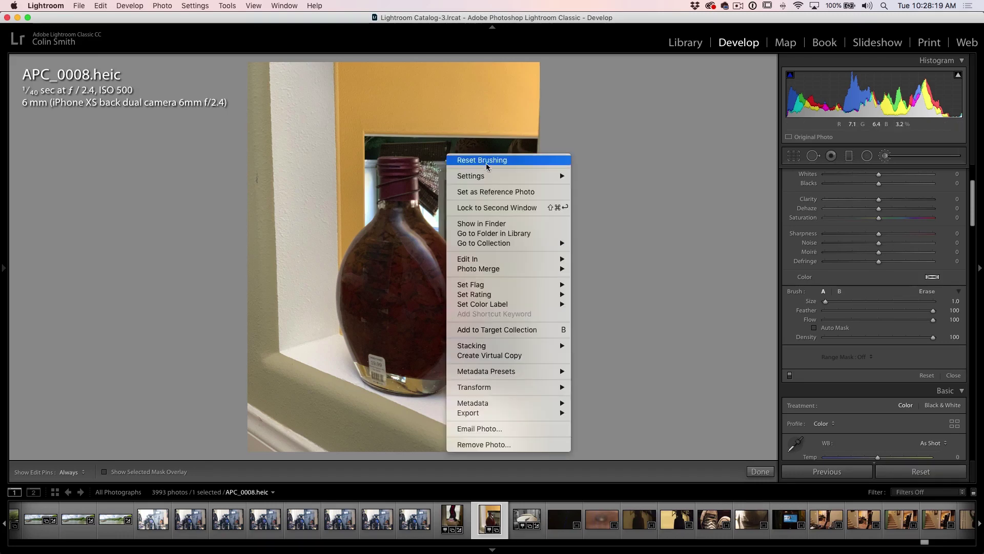
mouse_move(507, 261)
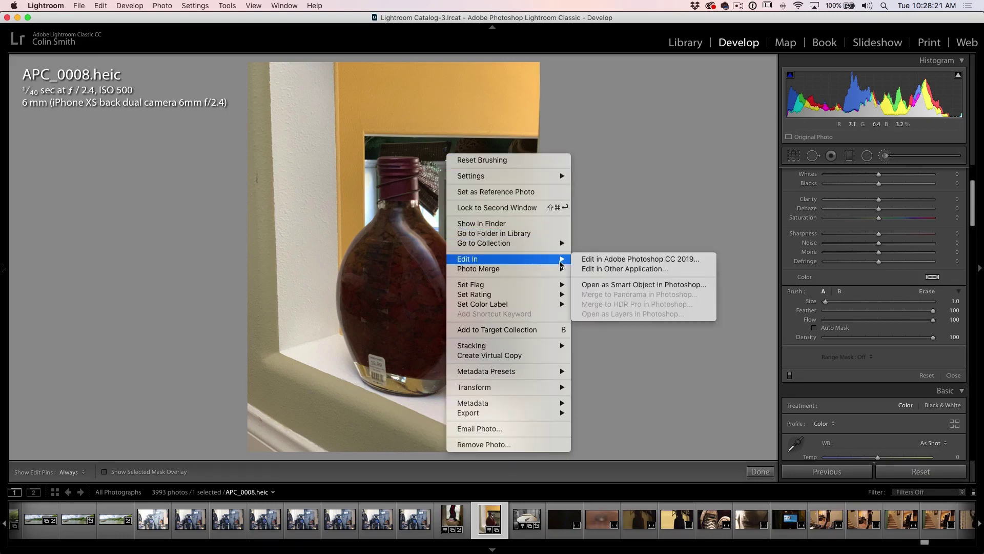
left_click(610, 260)
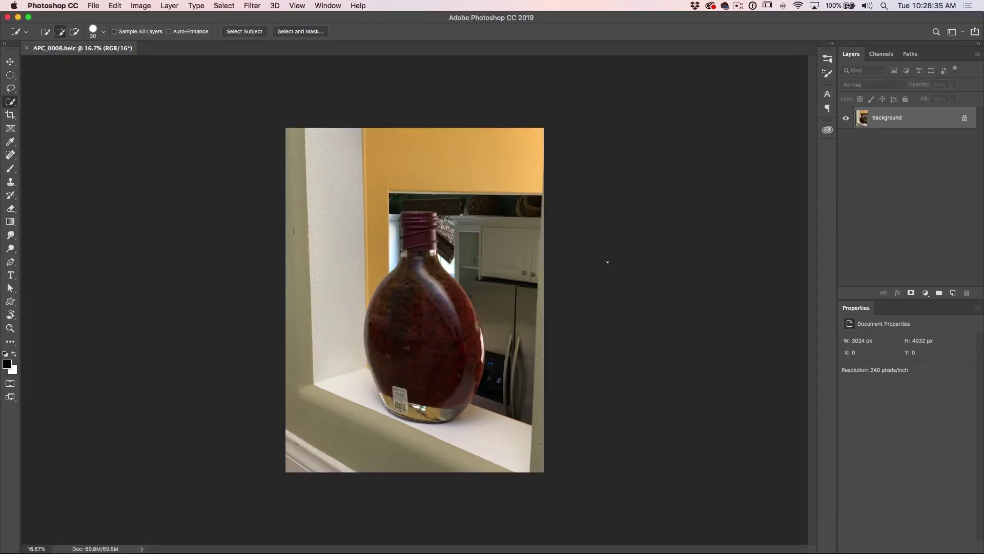
key("super+equal")
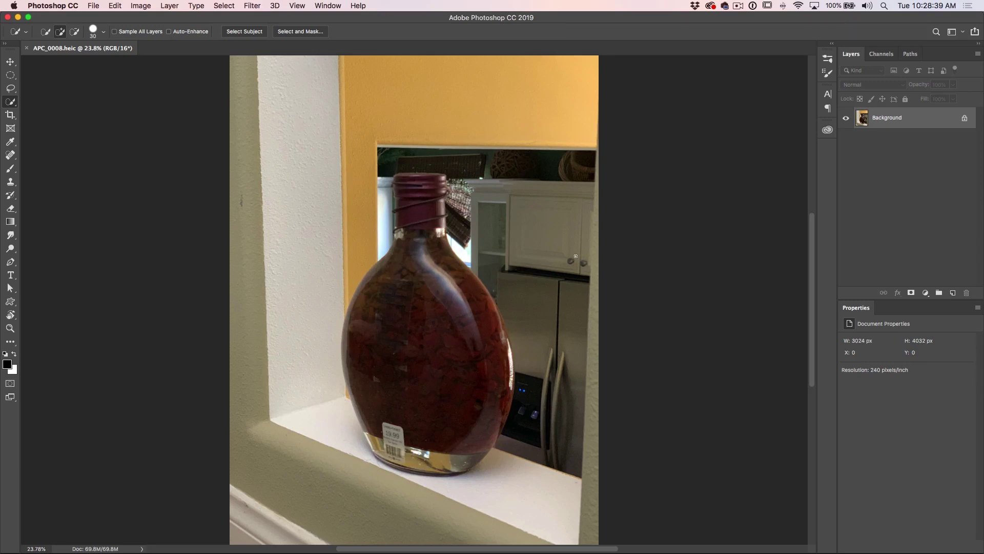
left_click(881, 54)
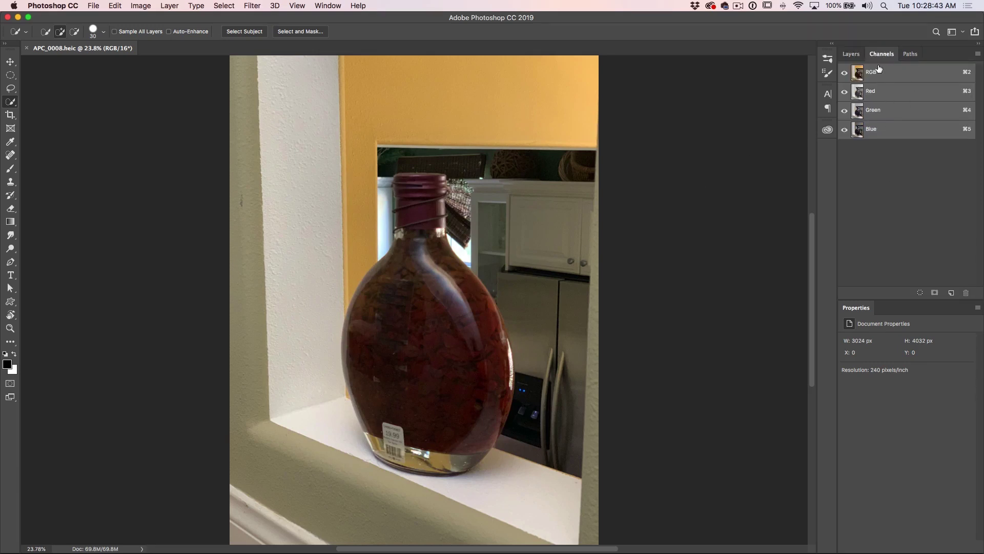
left_click(858, 55)
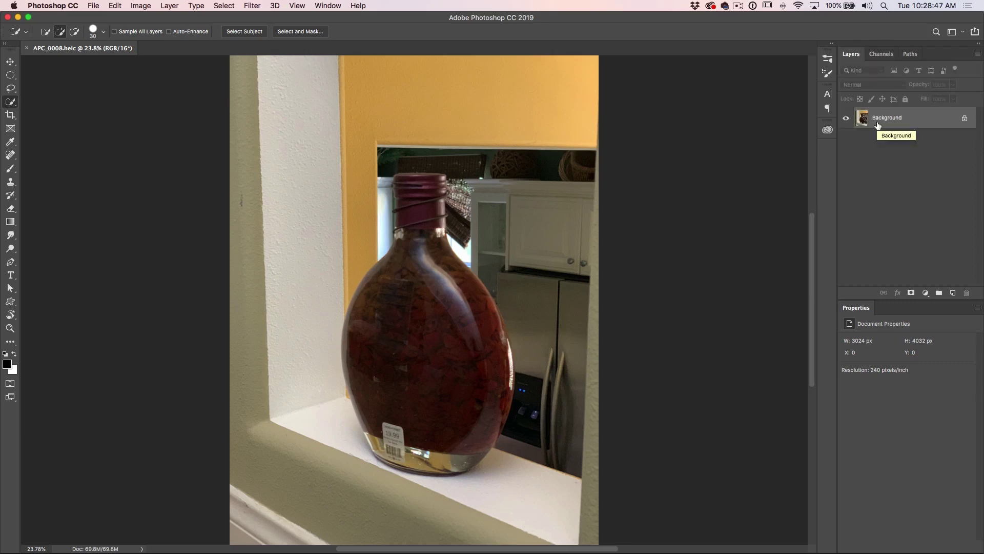
Place the depth-map screenshot as an embedded smart object, enlarged to 3015 × 4026 px over the photo.
left_click(93, 6)
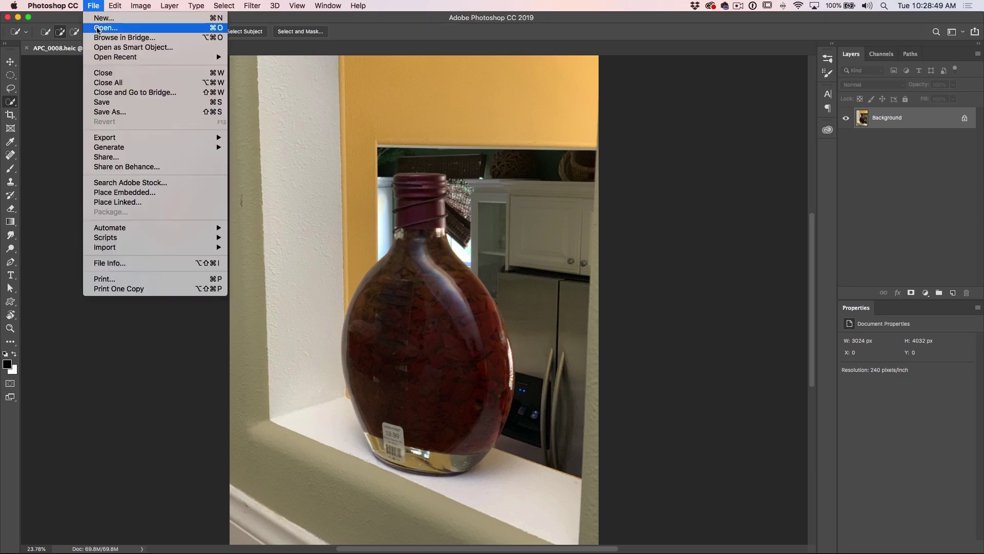
left_click(124, 192)
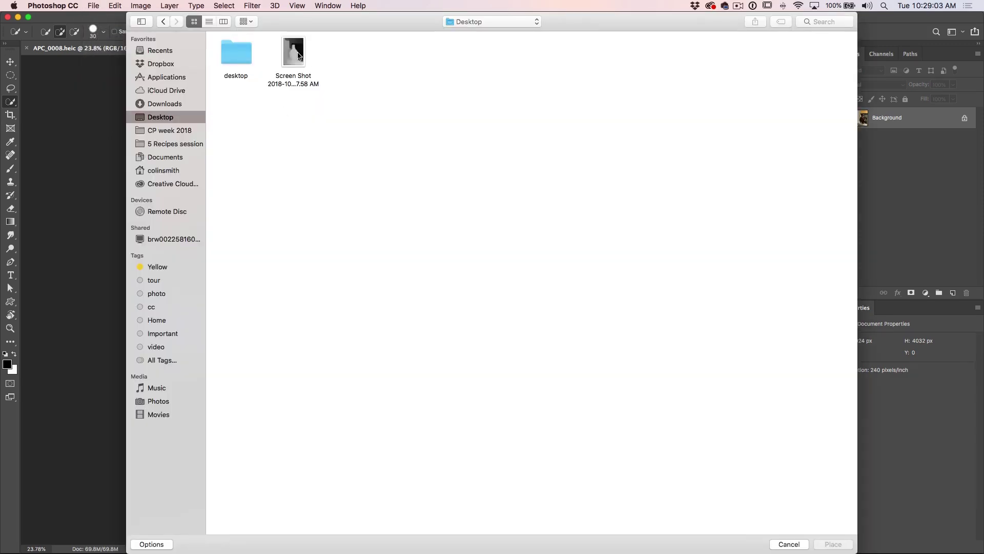
left_click(299, 55)
left_click(836, 543)
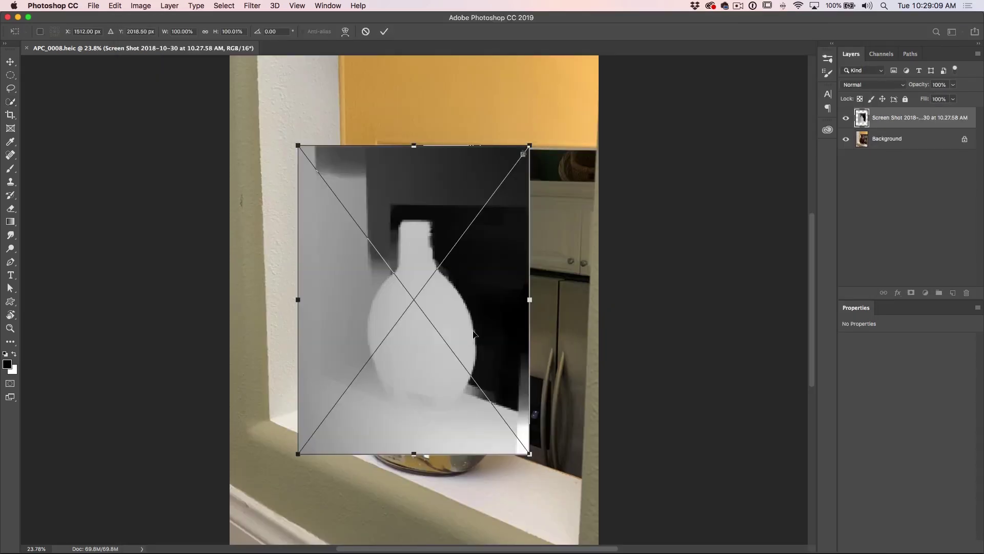
left_click_drag(473, 334, 406, 245)
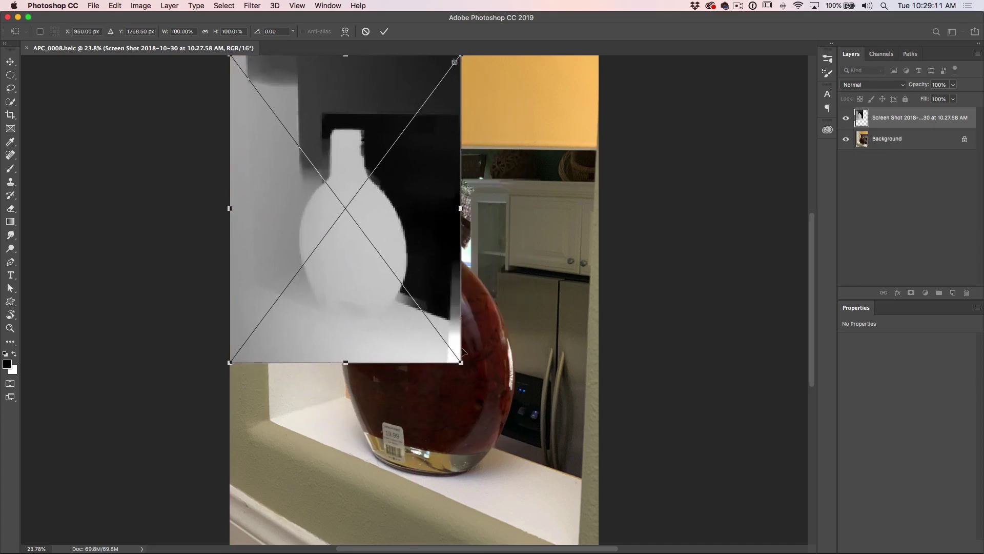
left_click_drag(461, 363, 579, 523)
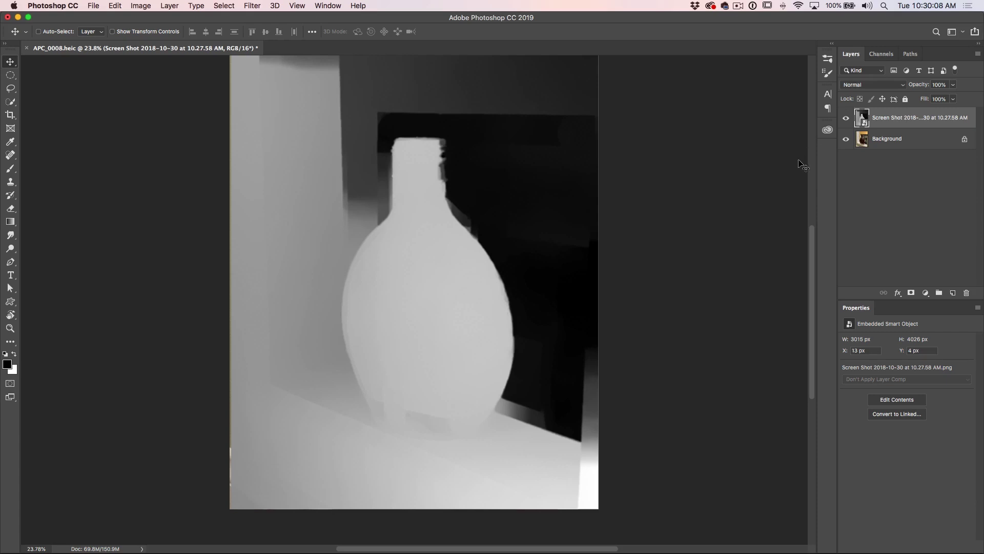
key("super+a")
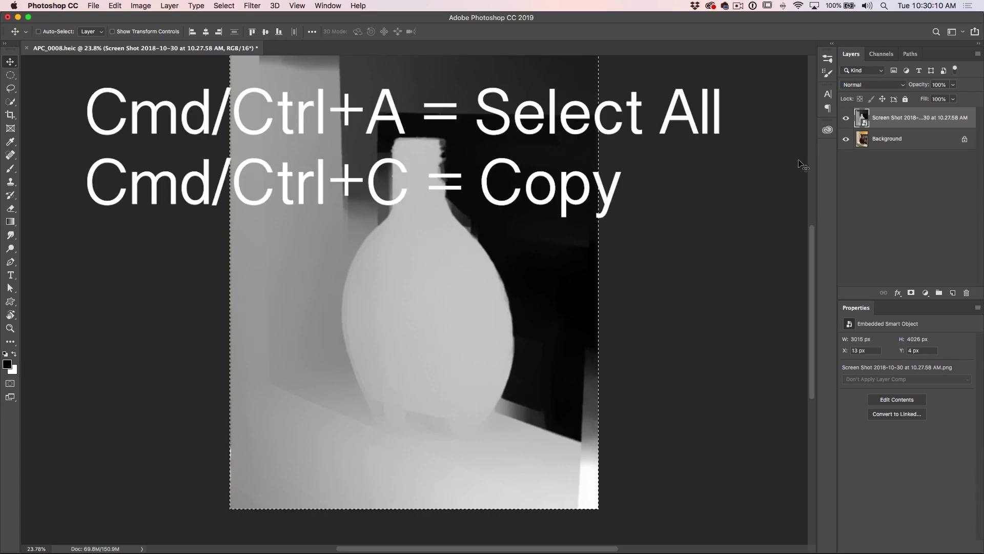
Copy the depth map, hide the screenshot layer and make Background the active layer.
key("super+c")
key("super+d")
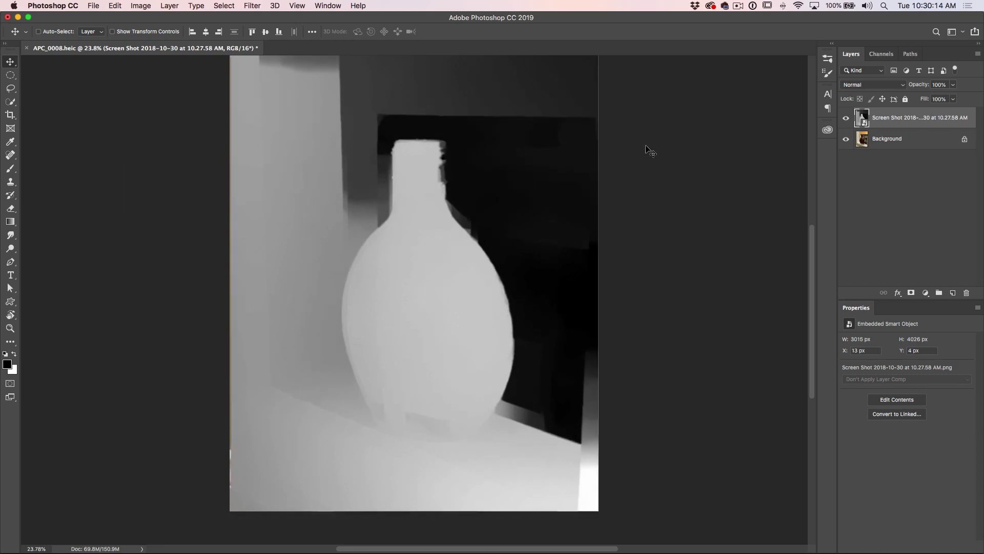
scroll(650, 150, "up", 2)
key("super+a")
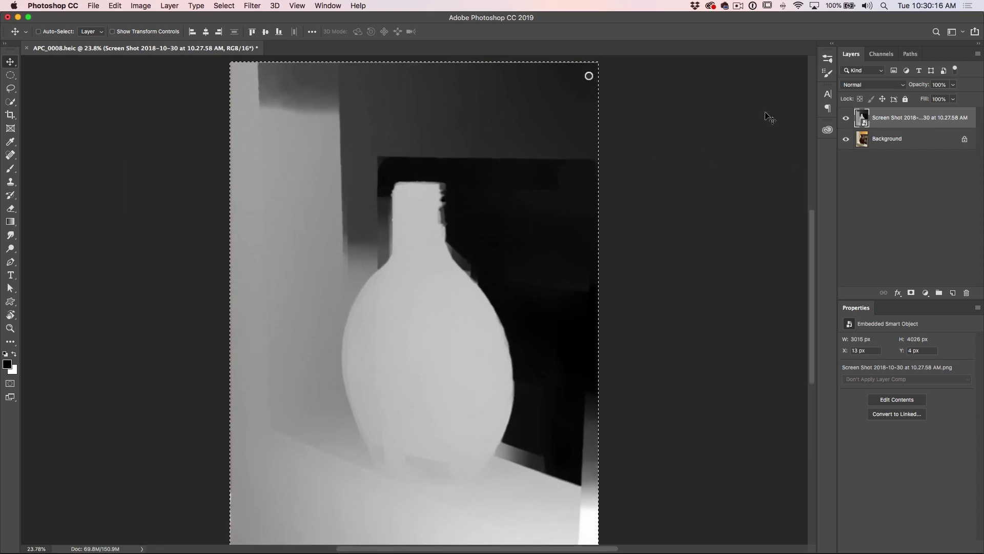
left_click(846, 118)
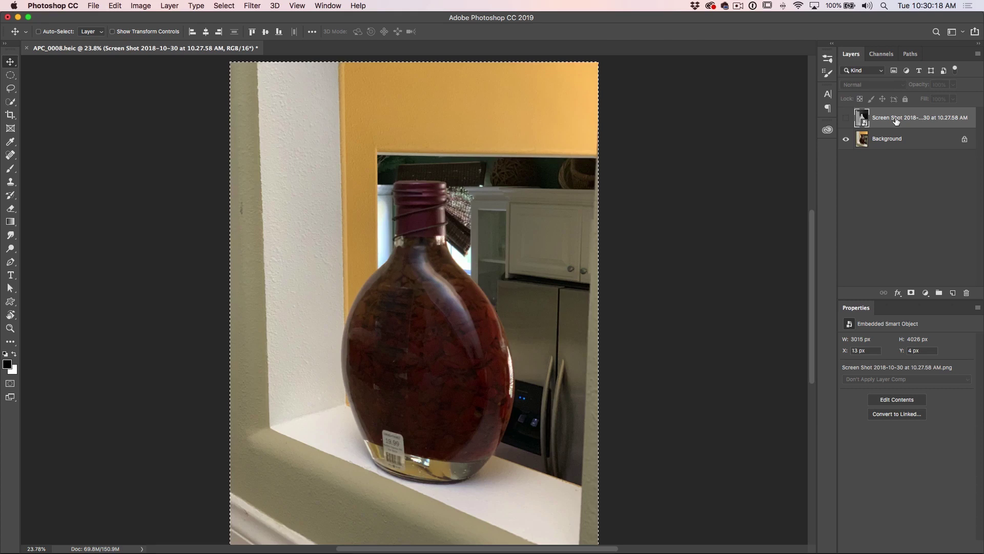
key("super+d")
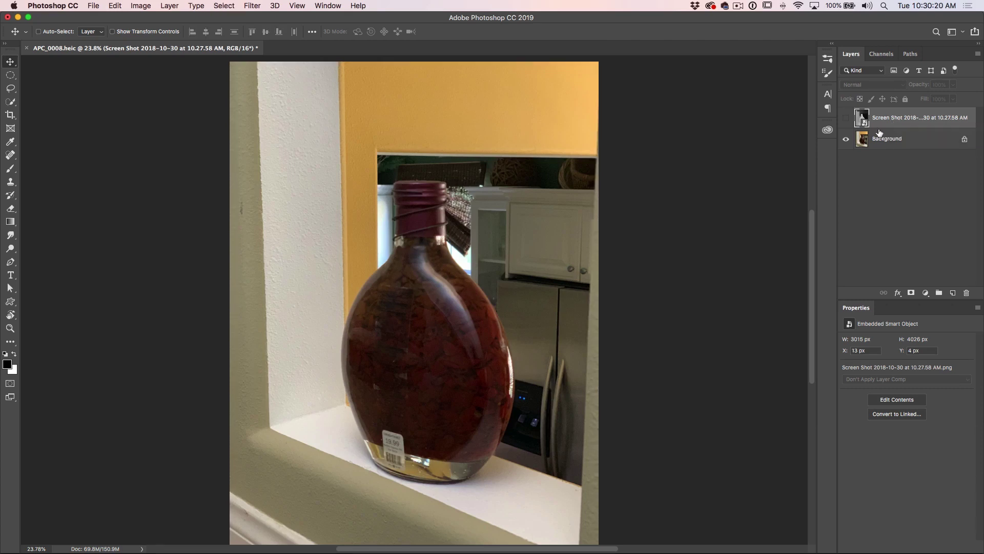
left_click(901, 139)
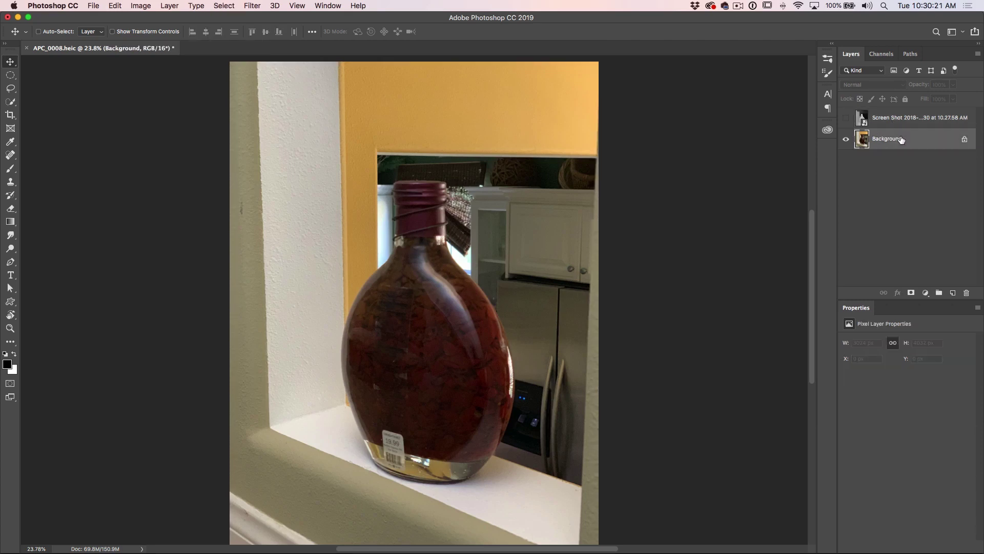
Paste the depth map into a new Alpha 1 channel and deselect.
left_click(882, 54)
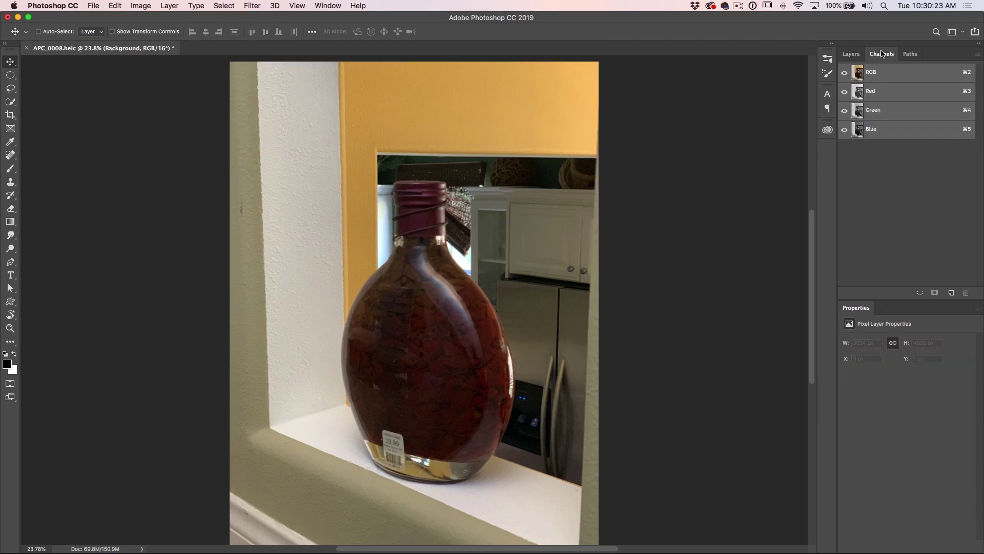
left_click(952, 294)
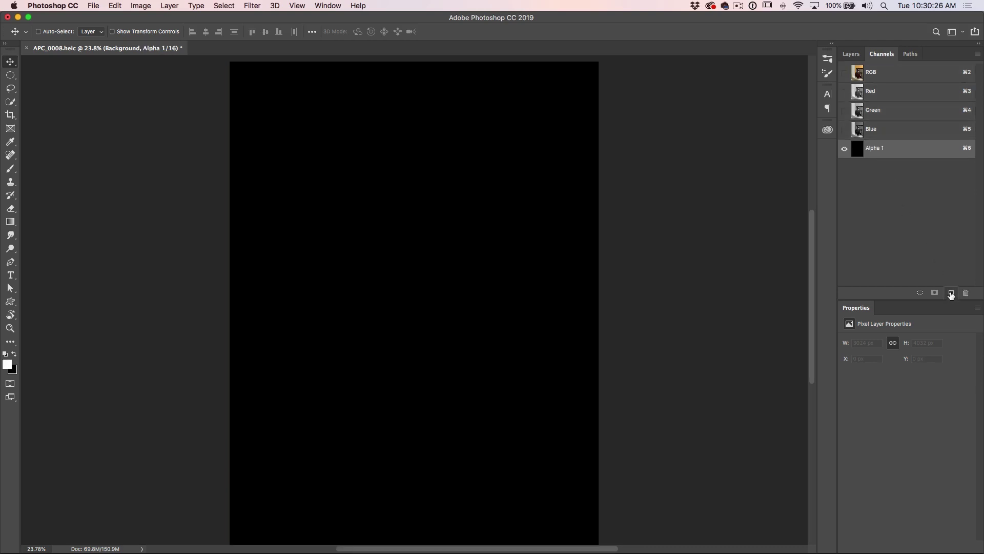
key("super+v")
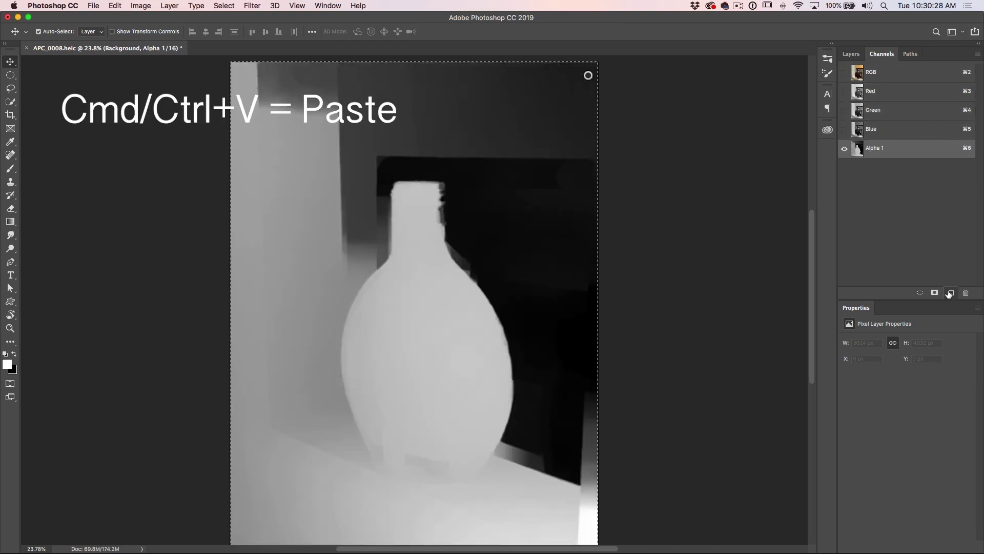
key("super+d")
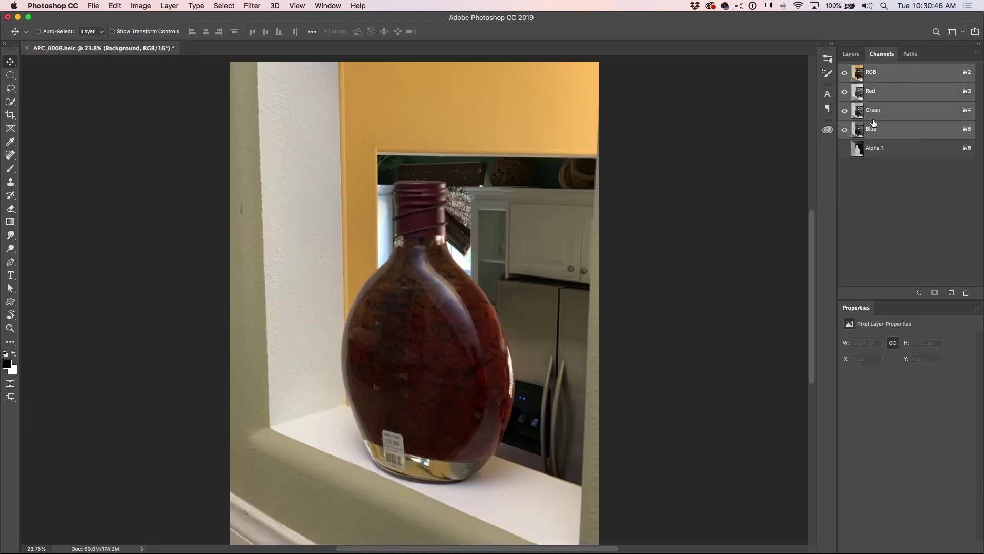
left_click(852, 54)
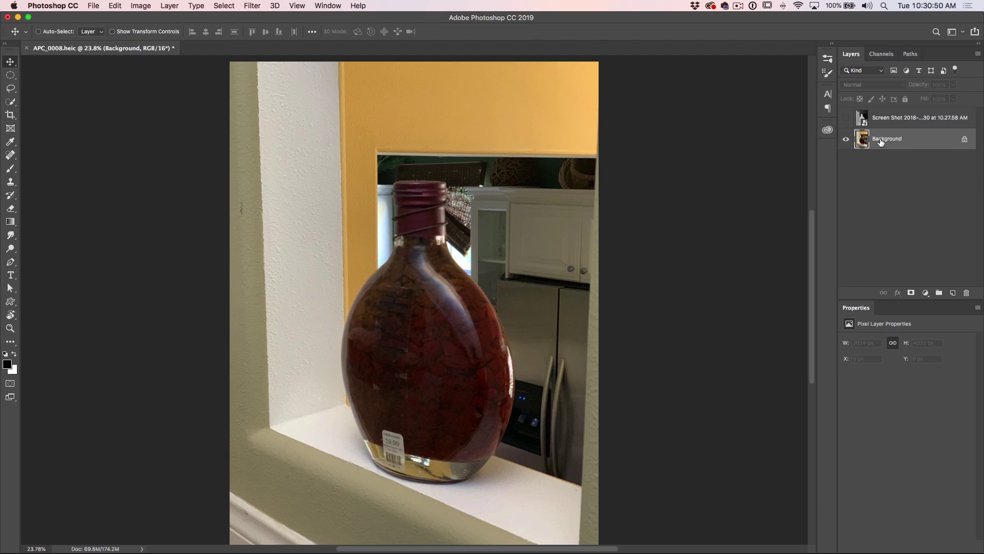
Open Filter > Blur > Lens Blur on the Background photo.
left_click(252, 5)
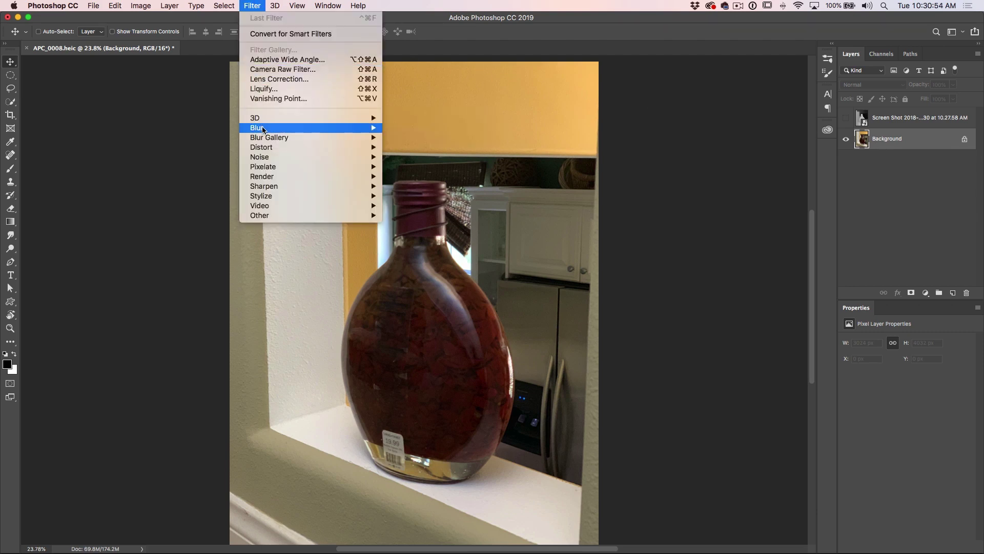
mouse_move(263, 129)
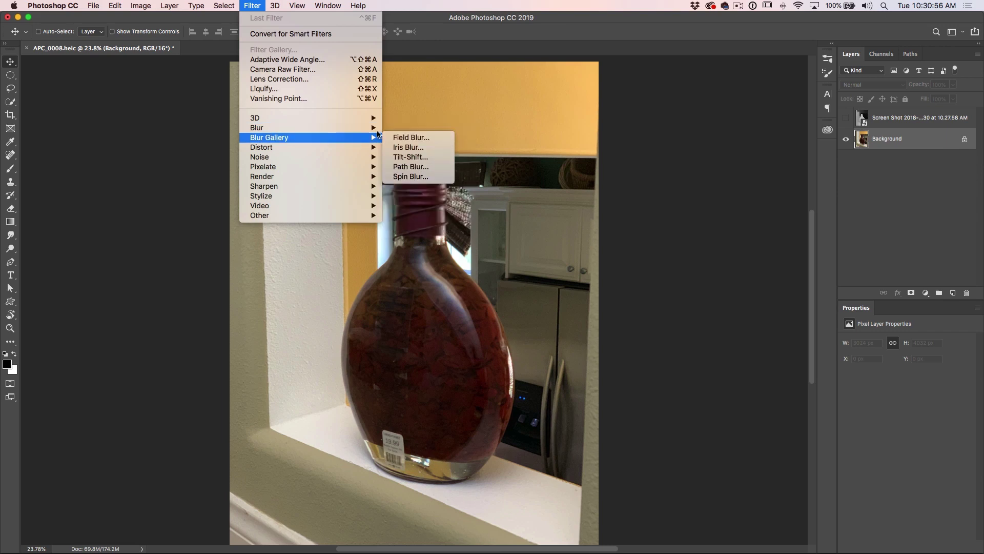
left_click(412, 176)
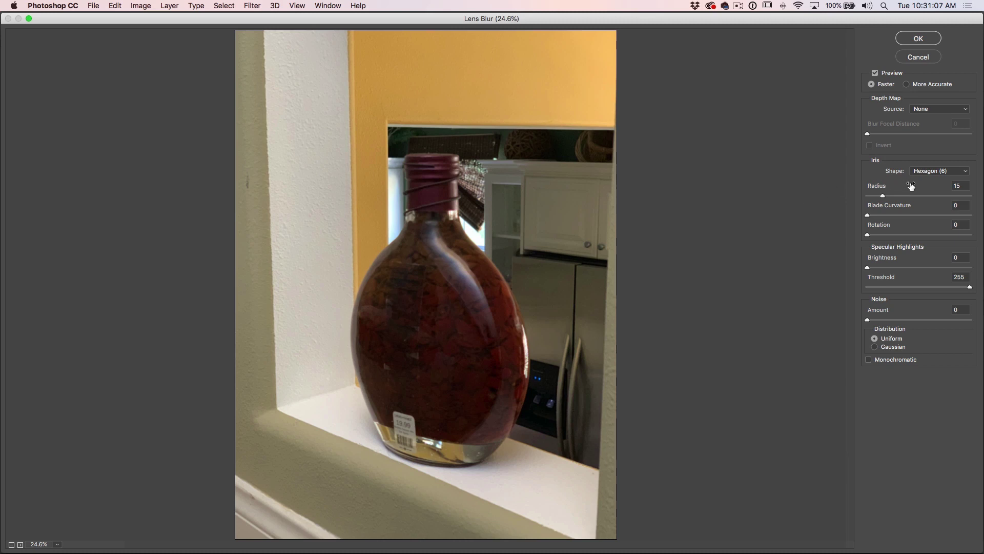
Raise the Lens Blur radius to 29, keeping the Hexagon (6) iris shape.
left_click_drag(883, 196, 866, 215)
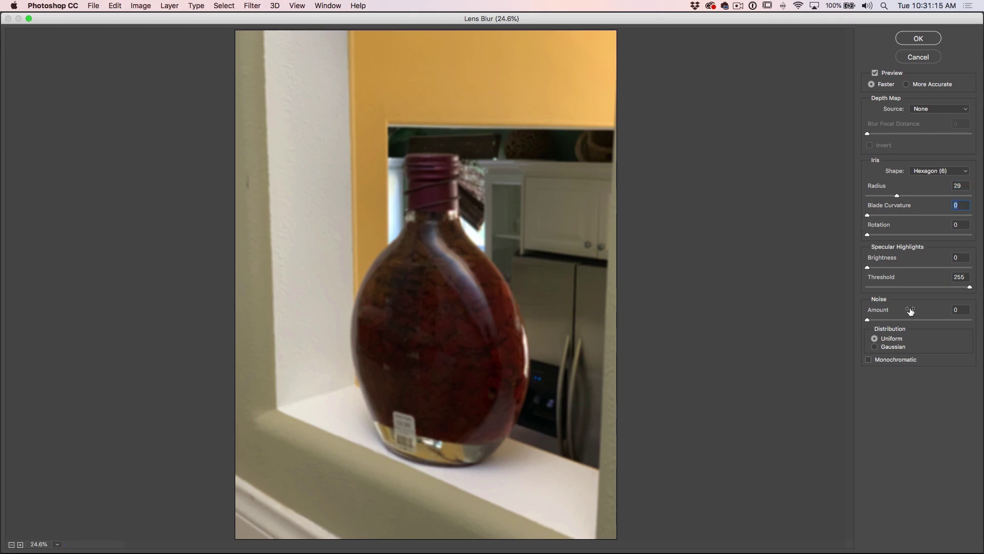
left_click(951, 171)
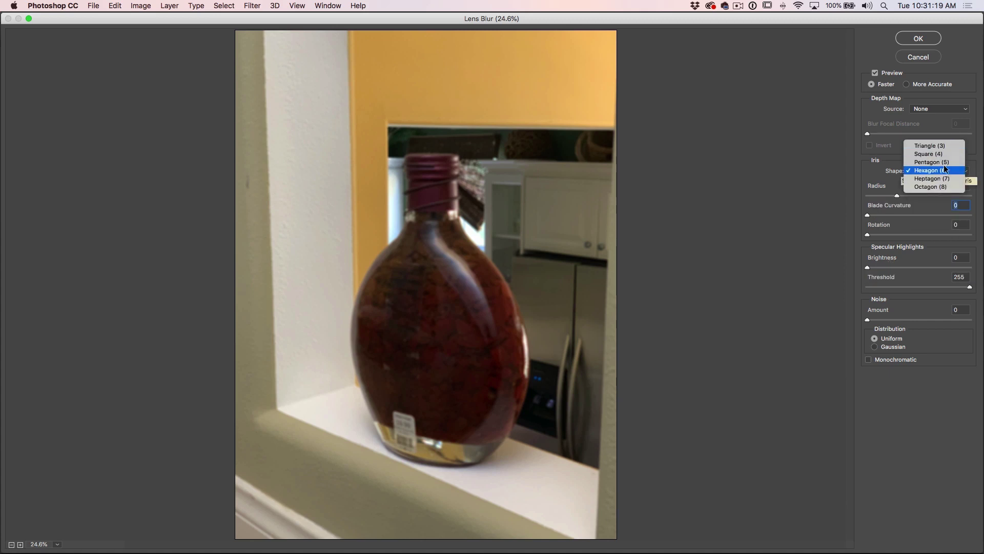
left_click(943, 171)
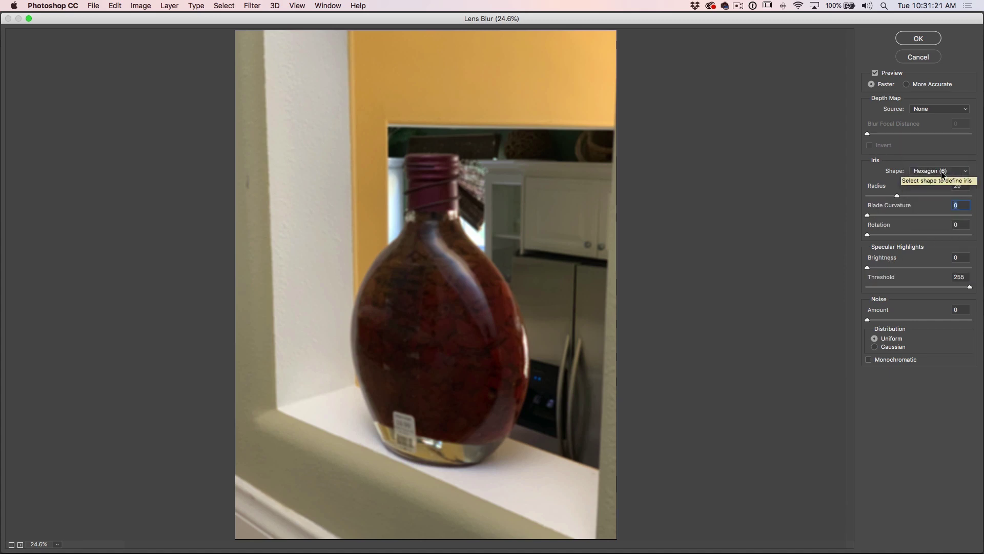
Use Alpha 1 as the depth map source and raise the radius to 49.
left_click(934, 109)
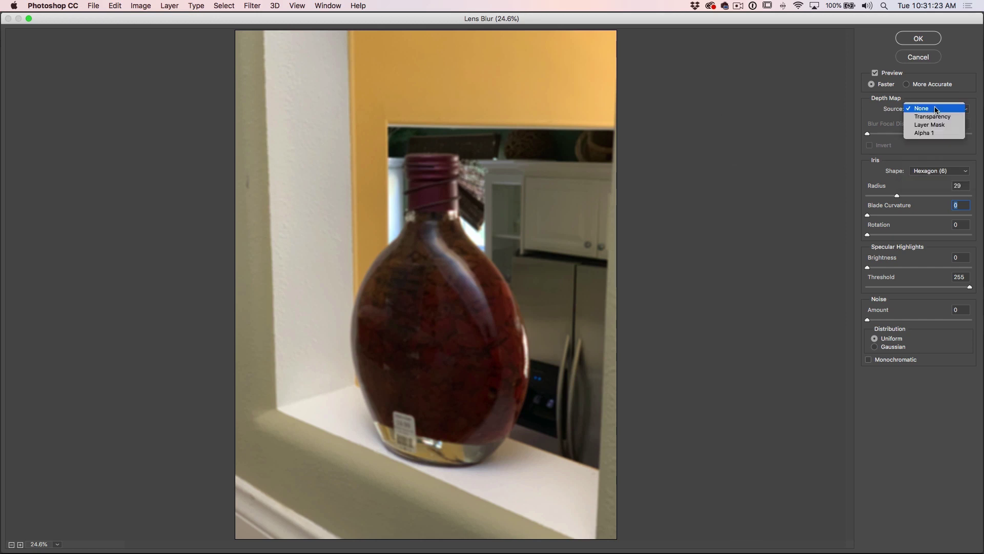
left_click(935, 131)
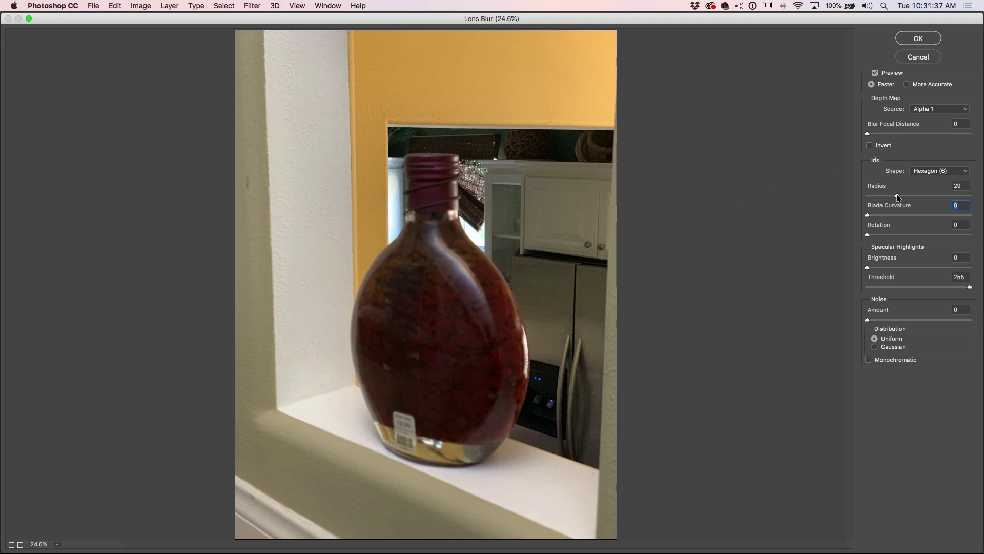
left_click_drag(897, 196, 917, 197)
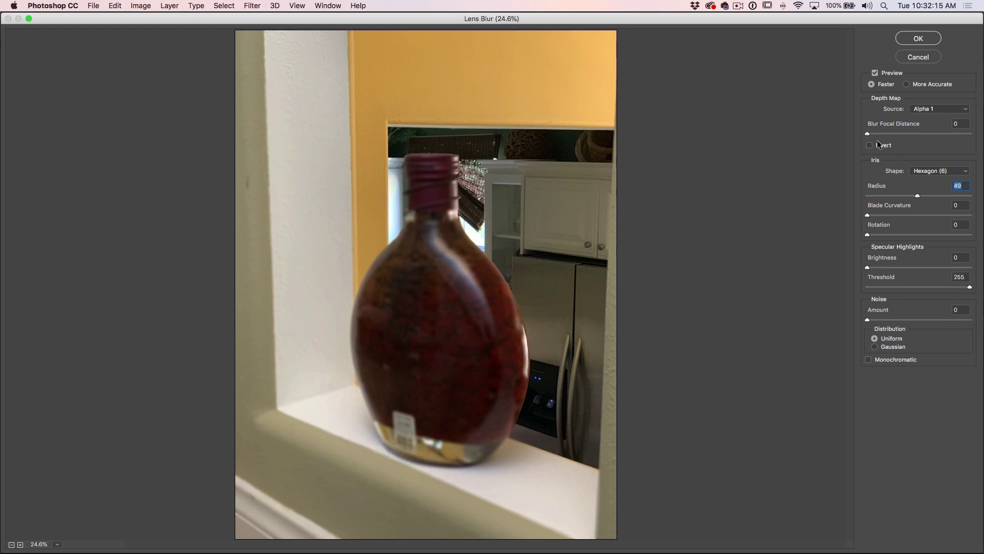
Set Blur Focal Distance to 255 and lower the radius to 38.
left_click_drag(869, 133, 982, 143)
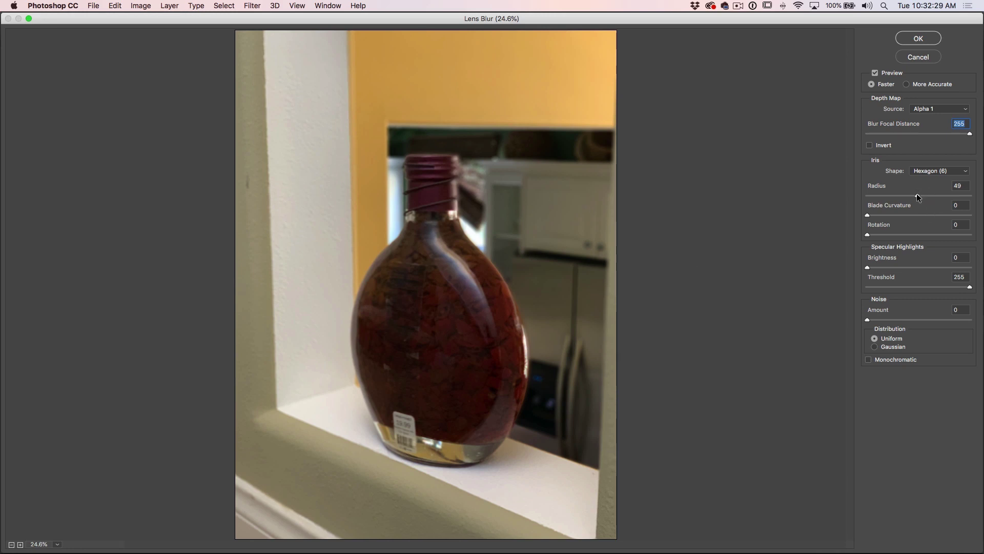
mouse_move(918, 198)
left_mouse_down()
mouse_move(880, 196)
mouse_move(906, 197)
left_mouse_up()
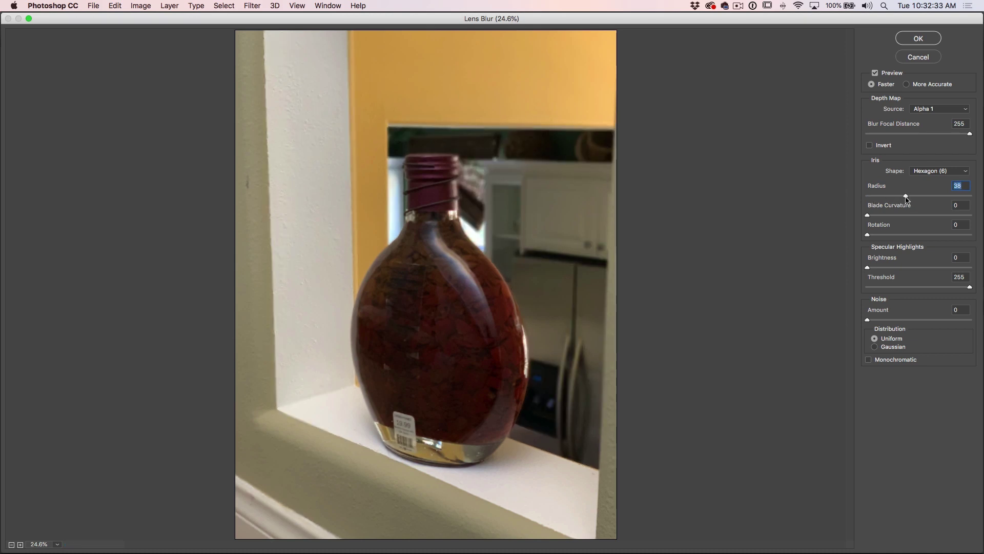